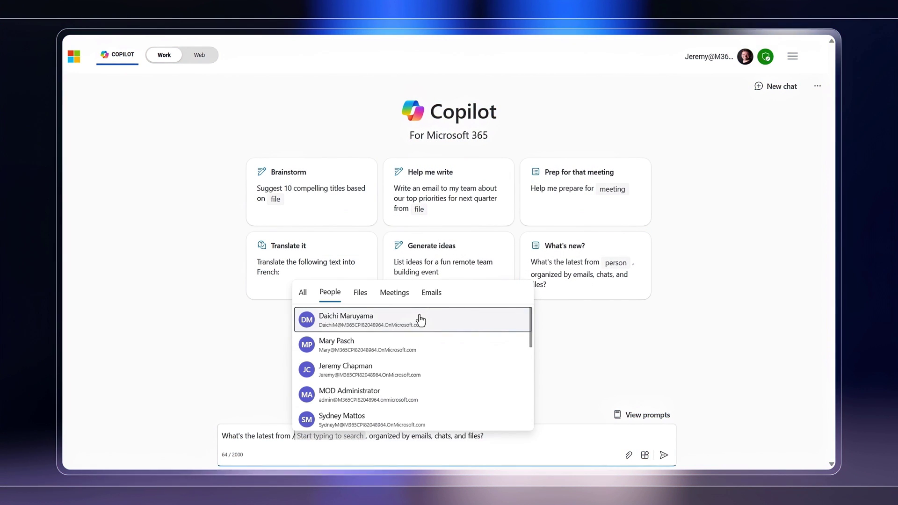
# Ask Copilot for the latest from the chosen colleague, organized by emails, chats and files.
pyautogui.click(421, 320)
pyautogui.click(663, 455)
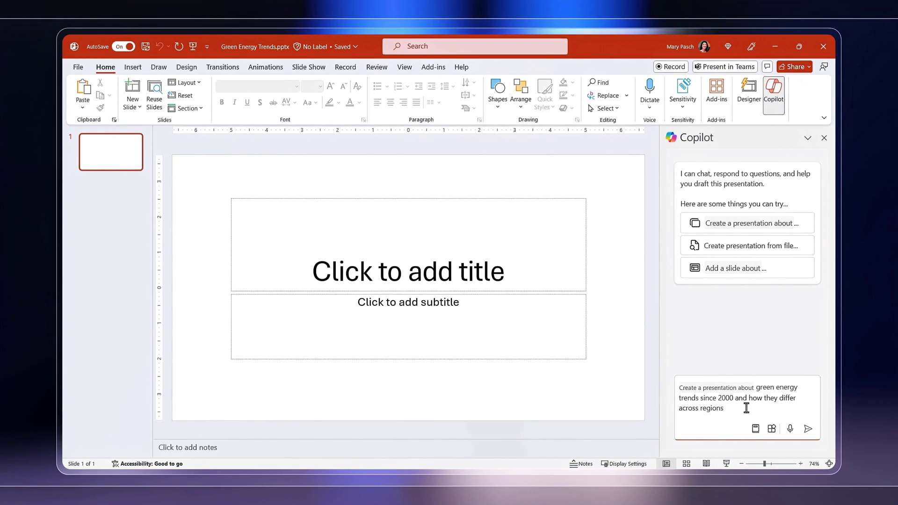
# Submit the request for a presentation on green energy trends since 2000 across regions.
pyautogui.click(808, 430)
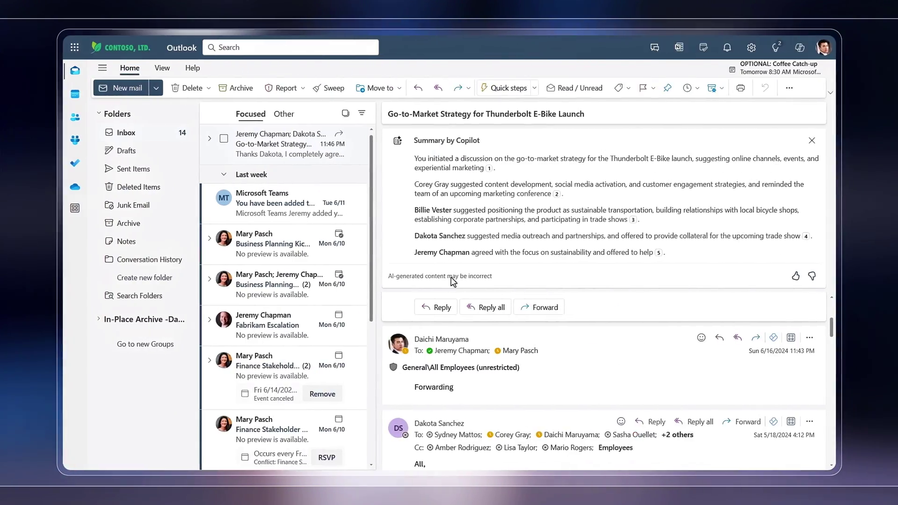
# Reply all to the Thunderbolt thread with a Copilot-drafted 'Appreciate feedback' thank-you note.
pyautogui.click(489, 308)
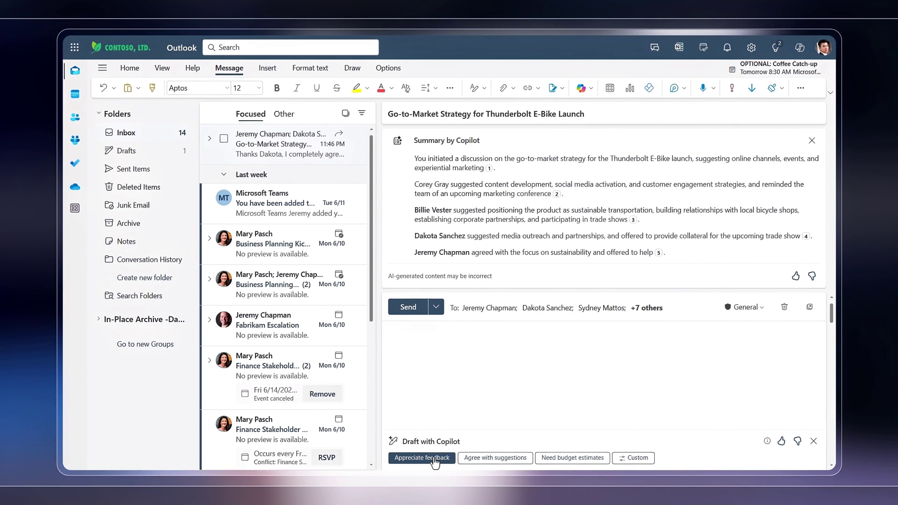
pyautogui.click(434, 459)
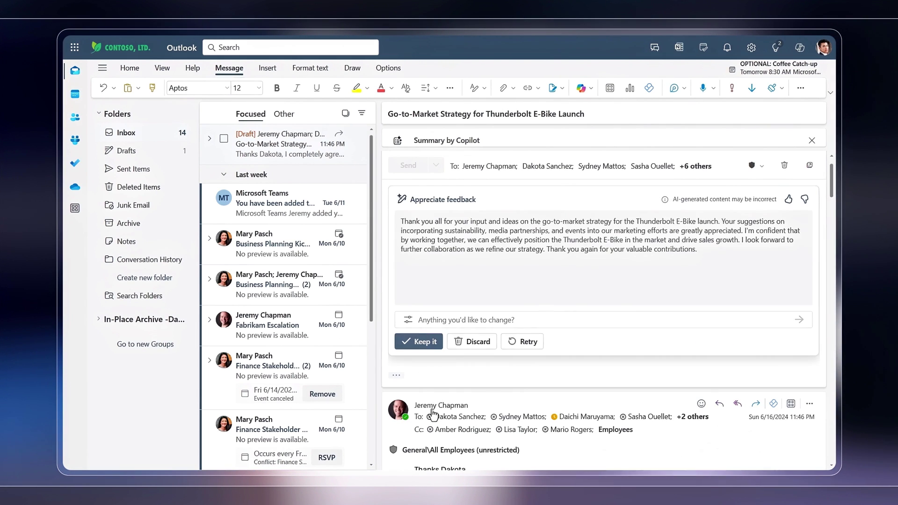
pyautogui.click(423, 342)
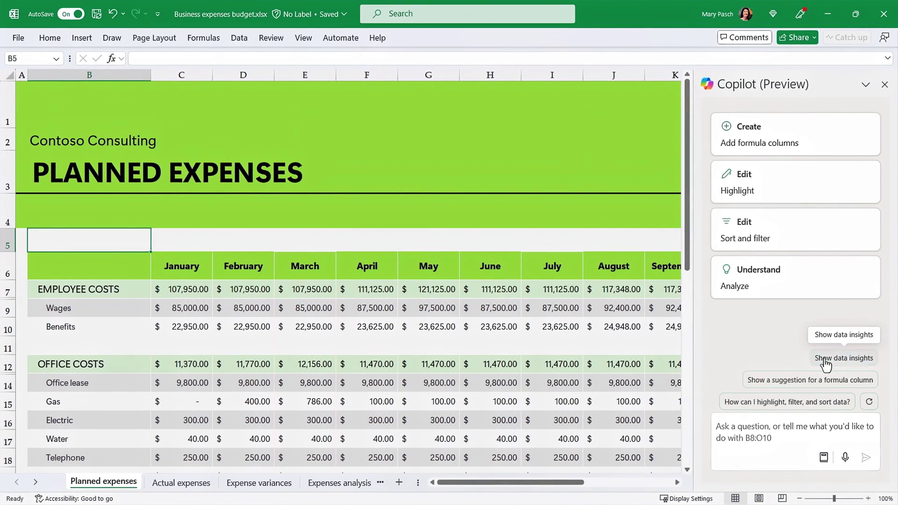
# Ask Copilot to show data insights for the range B8:O10.
pyautogui.click(825, 360)
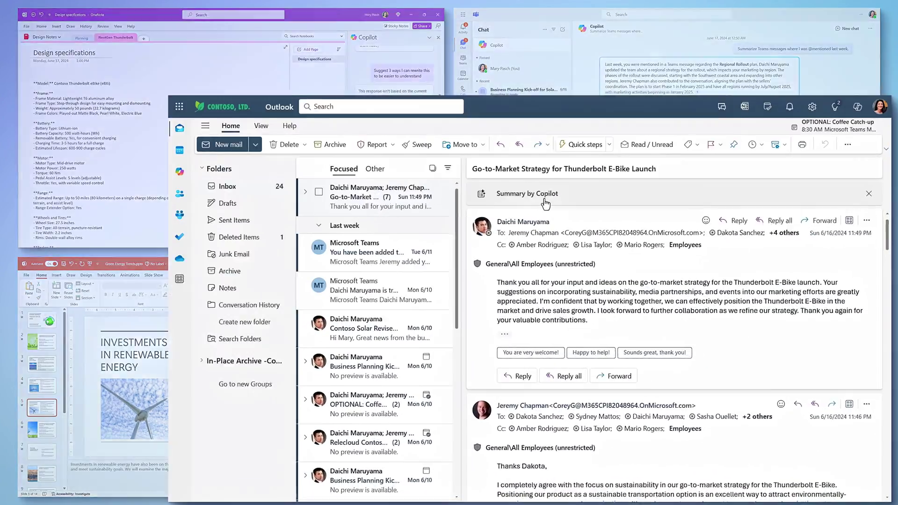
# Generate a Copilot summary of the Thunderbolt E-Bike go-to-market email conversation.
pyautogui.click(543, 195)
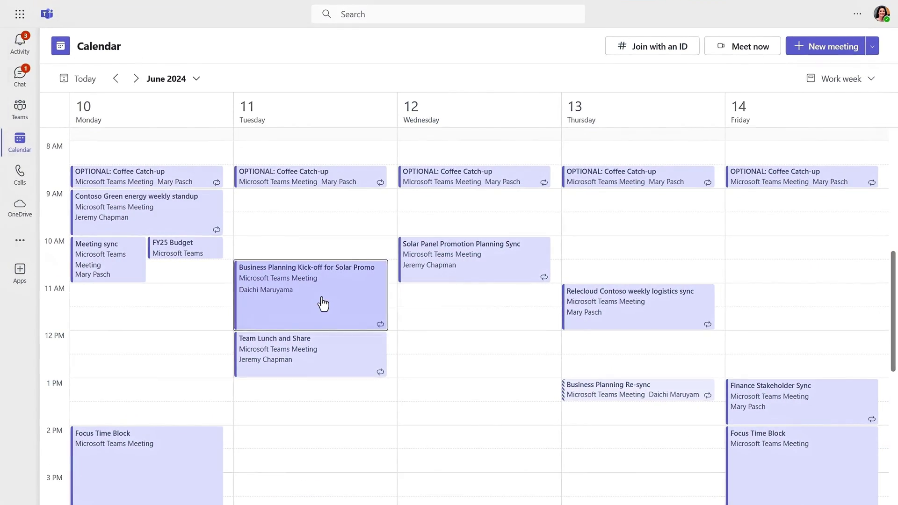
# Join the Solar Promo kick-off from Calendar, dismiss the recording notice, and bring up Copilot.
pyautogui.click(323, 304)
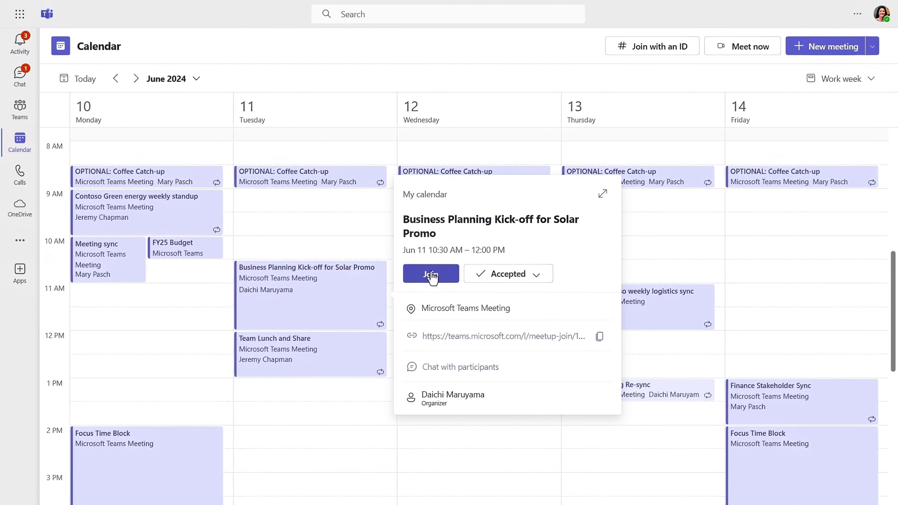
pyautogui.click(431, 276)
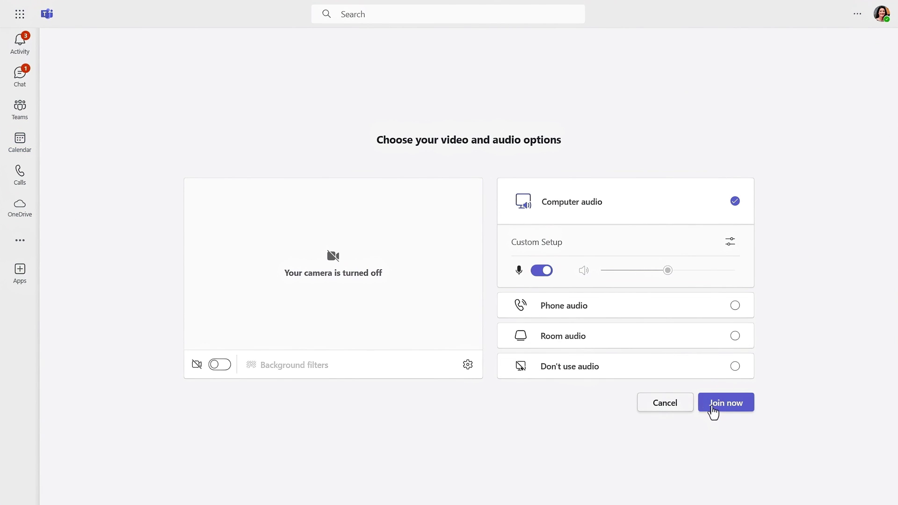
pyautogui.click(725, 406)
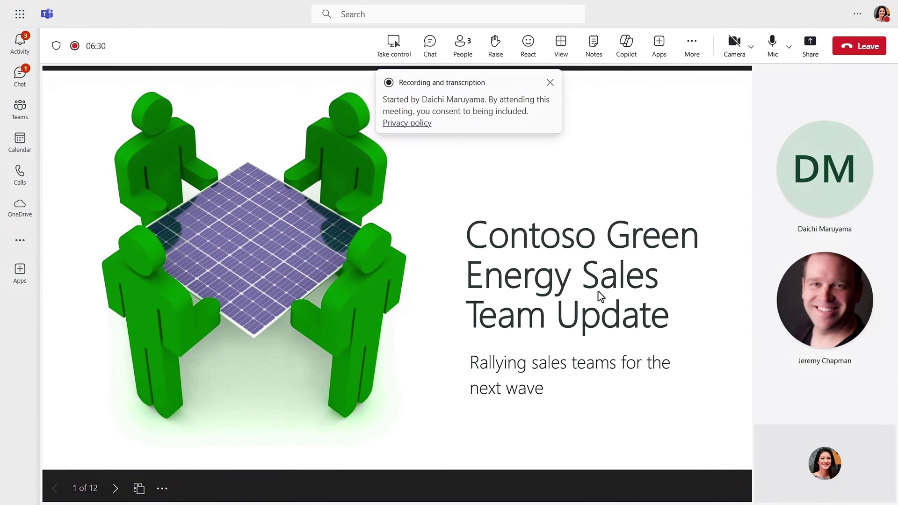
pyautogui.click(548, 84)
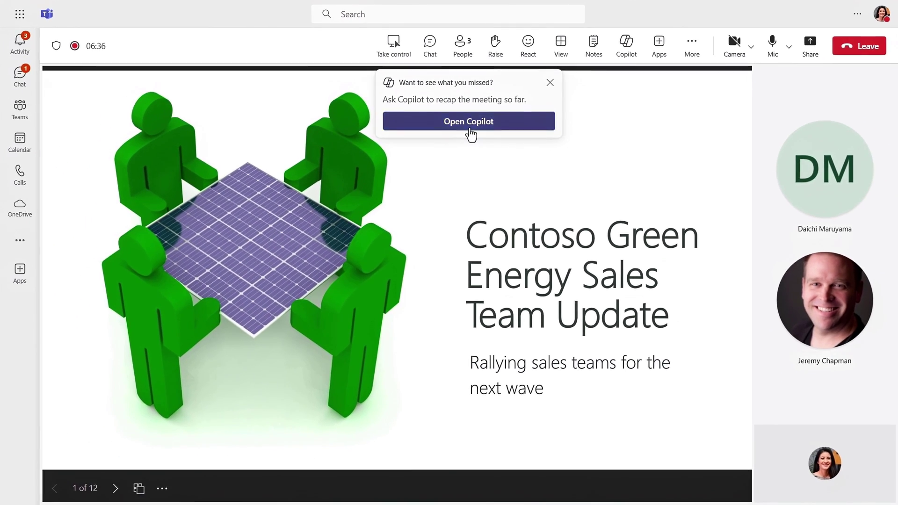
pyautogui.click(470, 136)
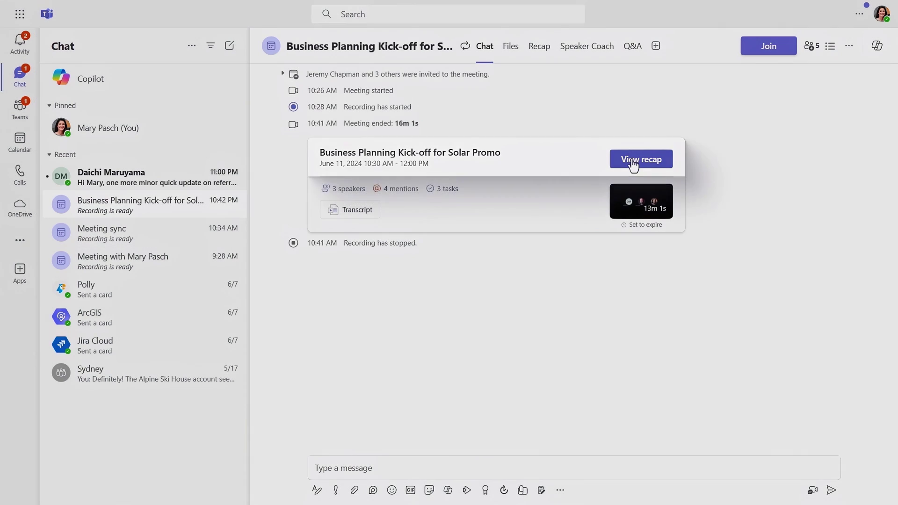
# Open the Solar Promo meeting recap and scroll through its Transcript tab.
pyautogui.click(633, 164)
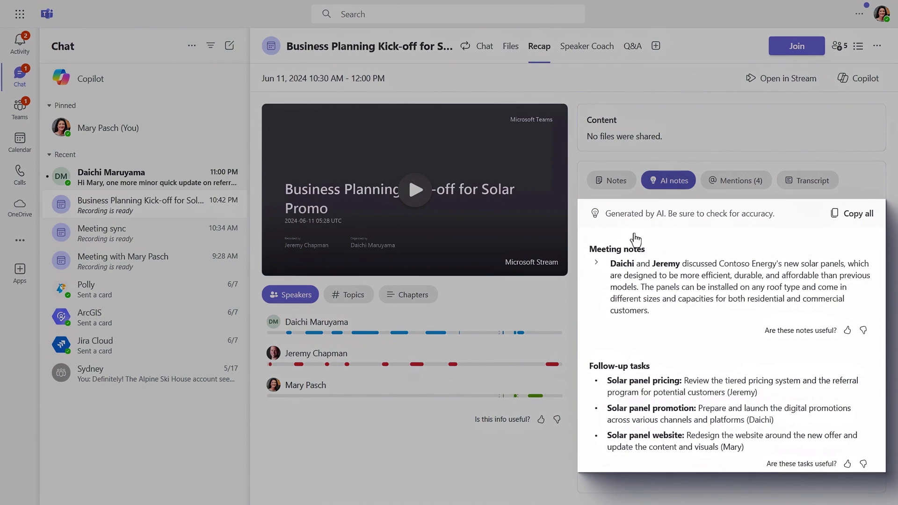
pyautogui.click(812, 181)
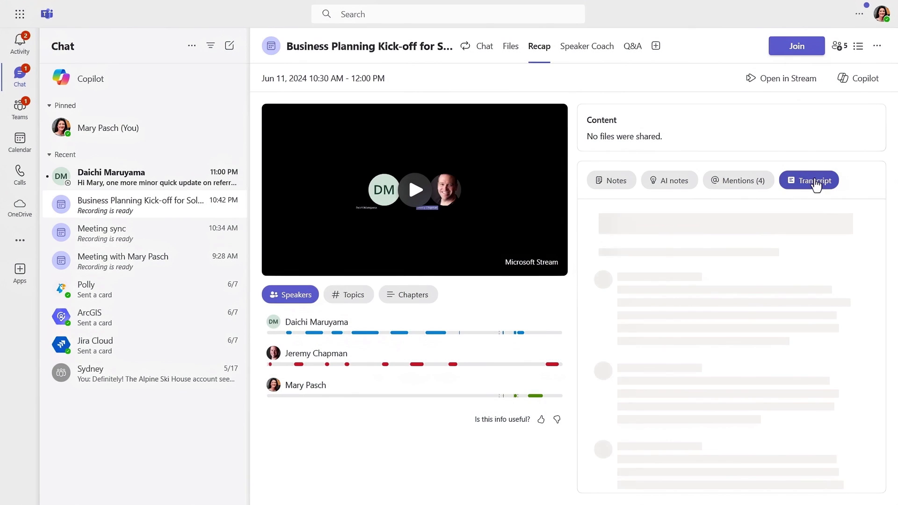
pyautogui.scroll(-2, 873, 305)
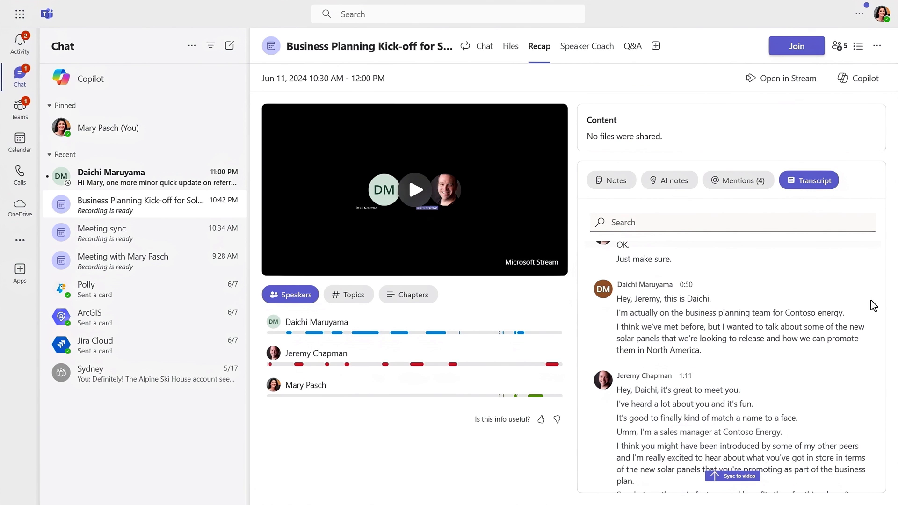
# Ask Copilot beside the recap 'what were the discounts discussed'.
pyautogui.click(865, 80)
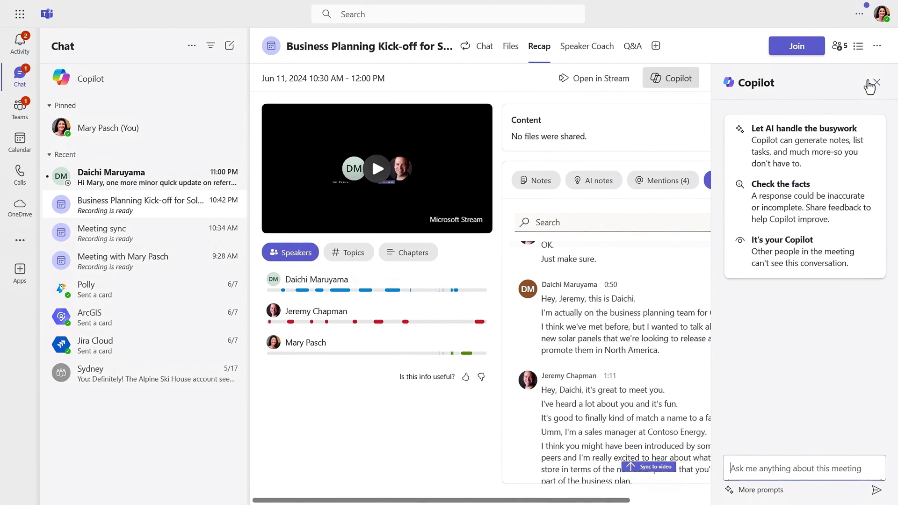
pyautogui.click(753, 459)
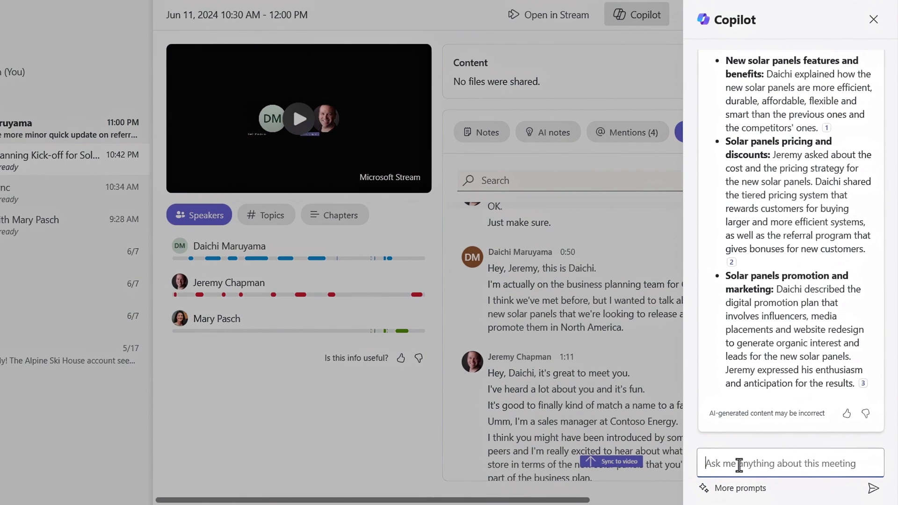
pyautogui.write('what were the discounts discussed?')
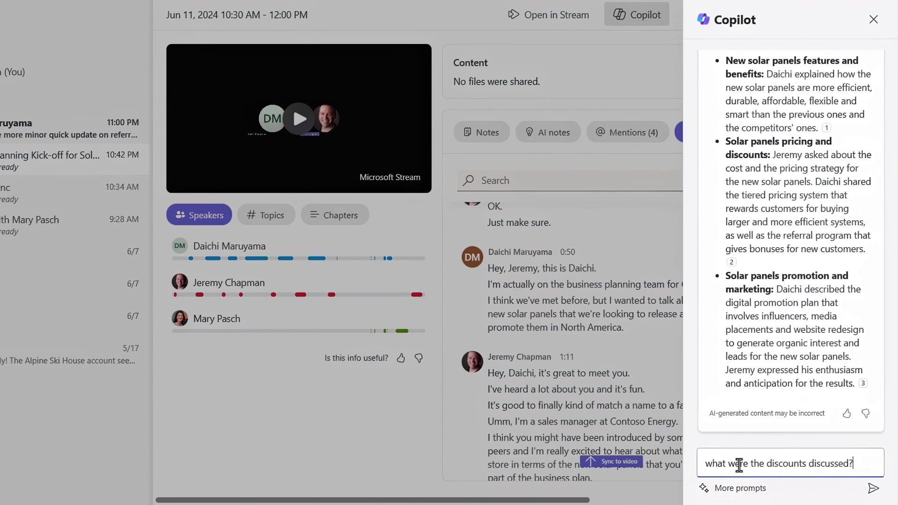
pyautogui.press('Return')
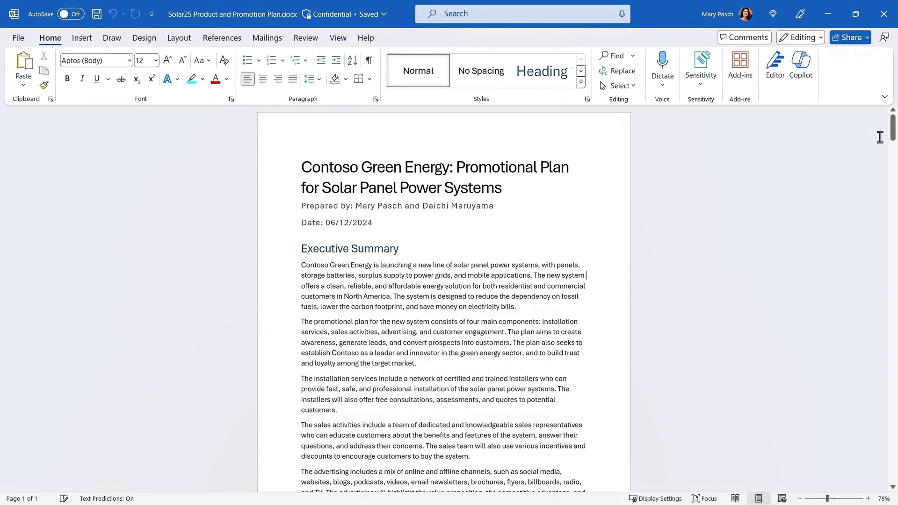
# Jump to the Discounts and incentives section via the table of contents and open Copilot.
pyautogui.moveTo(894, 126); pyautogui.dragTo(894, 143)
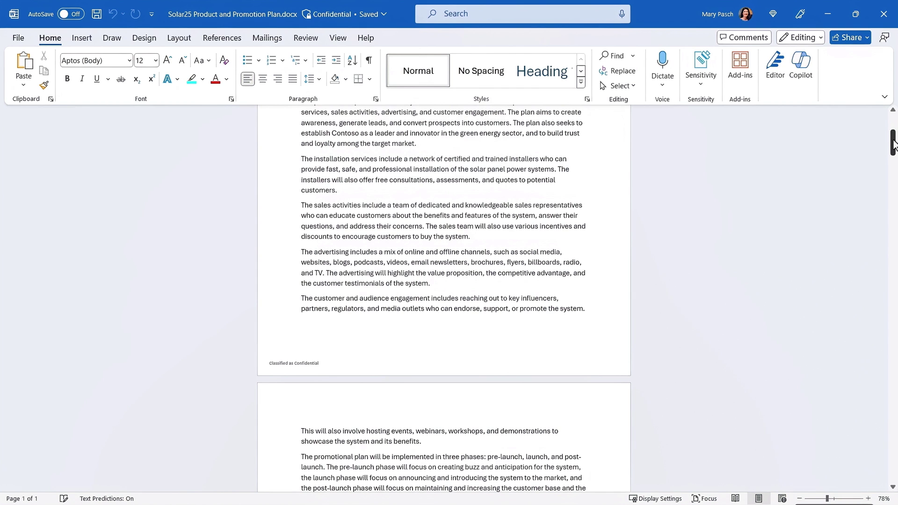
pyautogui.moveTo(893, 143); pyautogui.dragTo(894, 188)
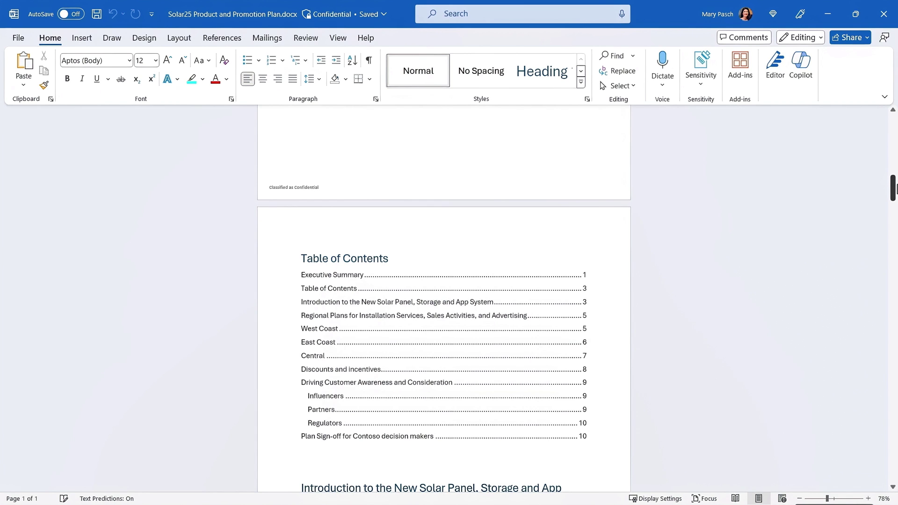
pyautogui.moveTo(894, 188); pyautogui.dragTo(894, 189)
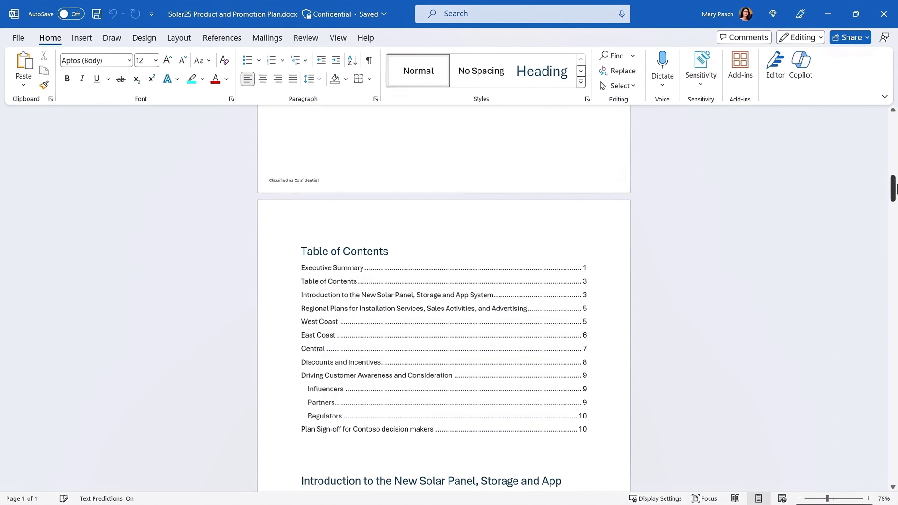
pyautogui.click(474, 322)
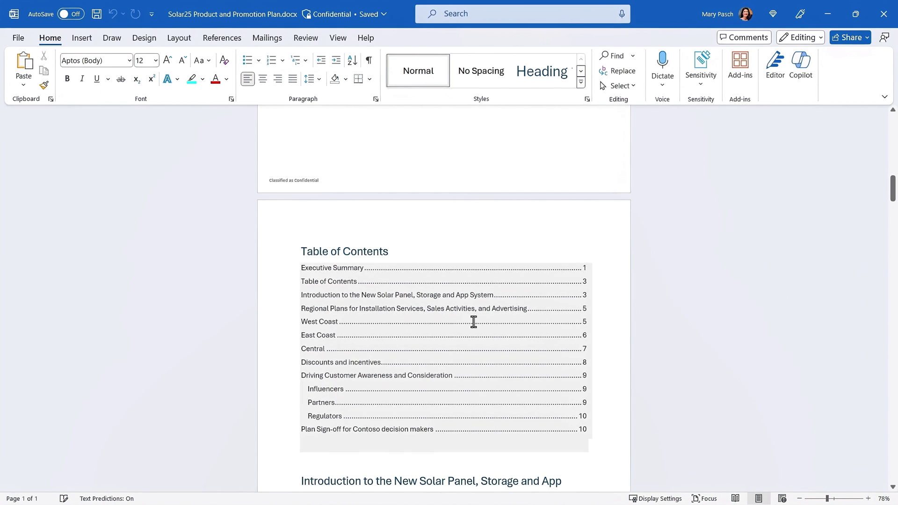
pyautogui.click(366, 363)
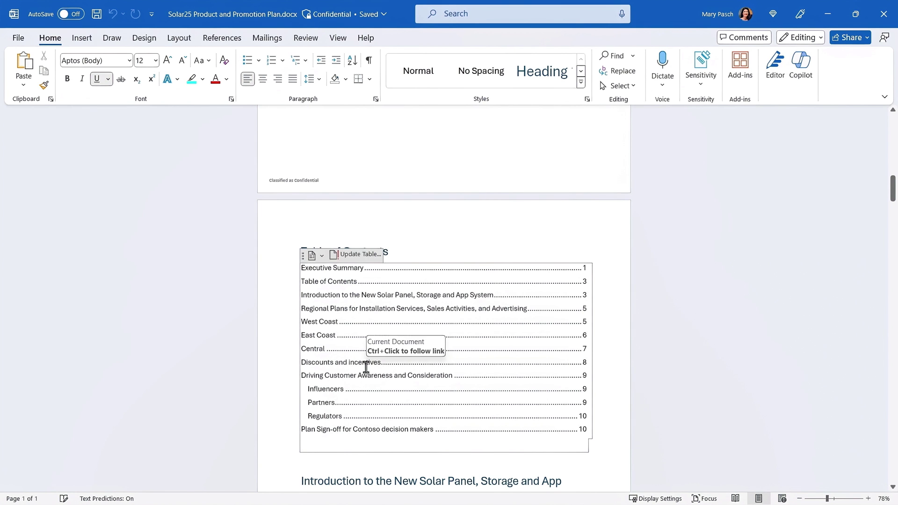
pyautogui.keyDown('ctrl'); pyautogui.click(367, 367); pyautogui.keyUp('ctrl')
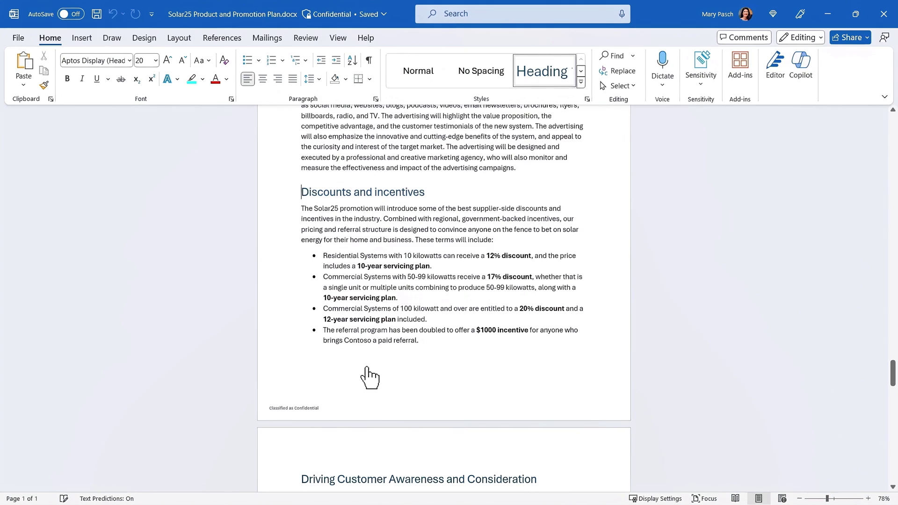
pyautogui.click(809, 65)
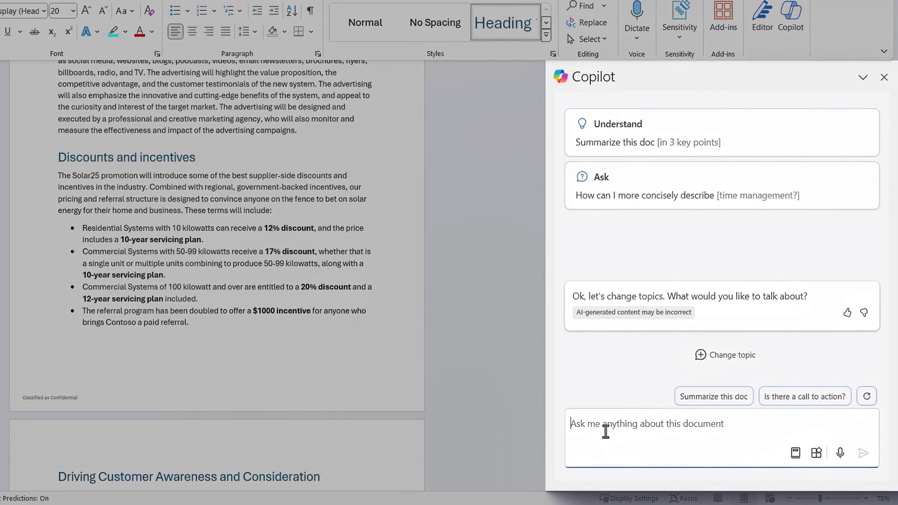
# Ask Copilot to summarize the discount plan the @-mentioned colleague sent earlier.
pyautogui.click(605, 431)
pyautogui.write('summarize t')
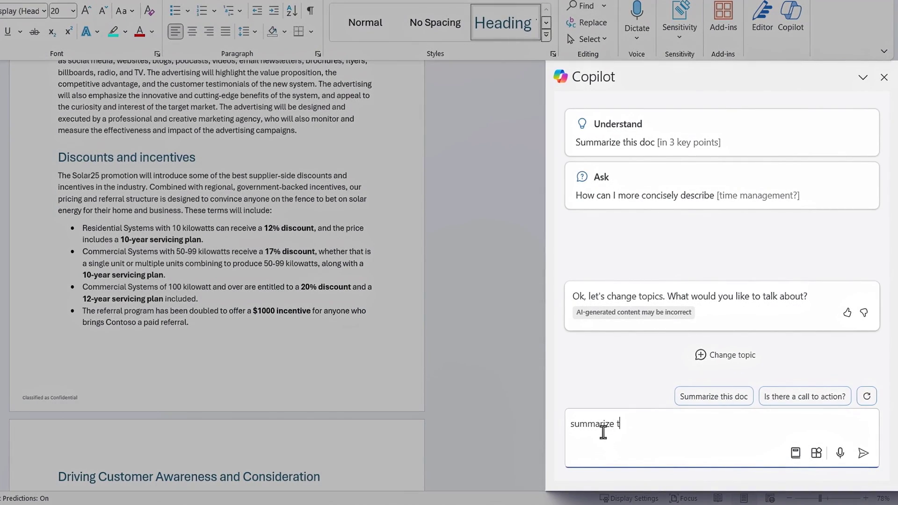
pyautogui.write('he discount plan /d')
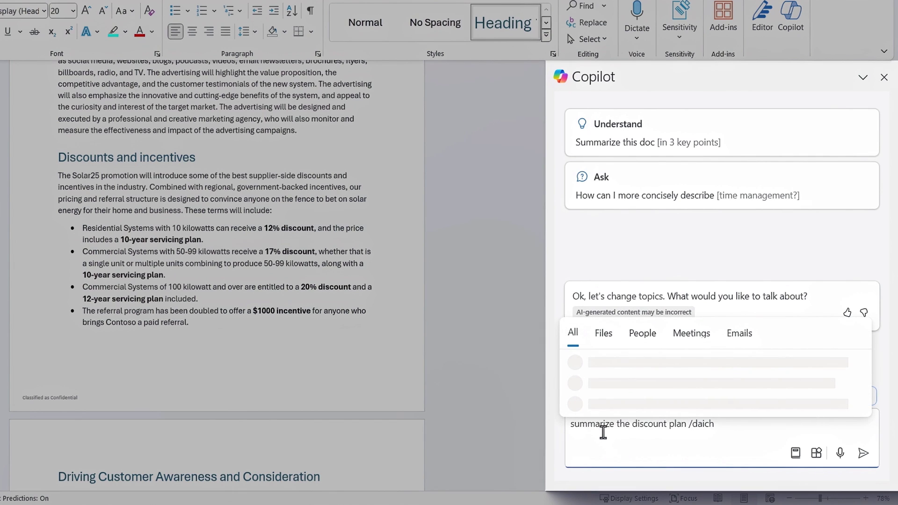
pyautogui.write('aichi')
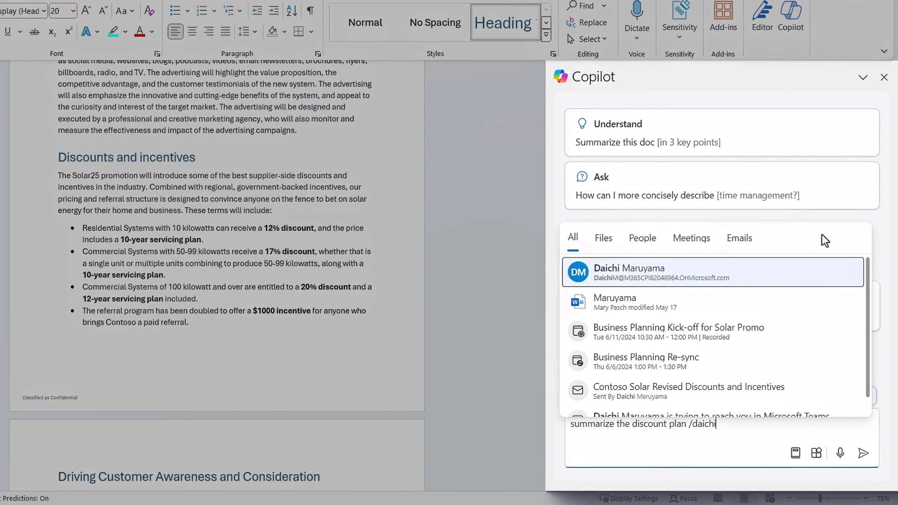
pyautogui.press('Tab')
pyautogui.click(651, 276)
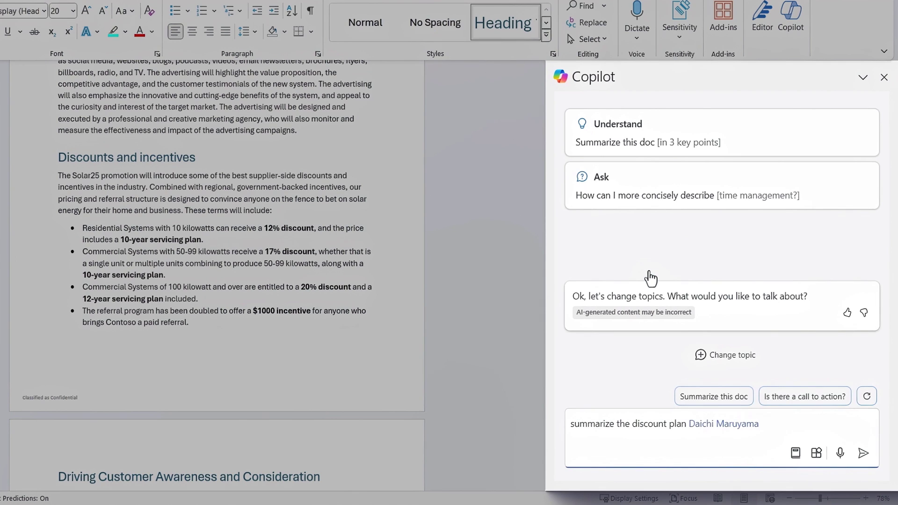
pyautogui.write('sent me earlier this week')
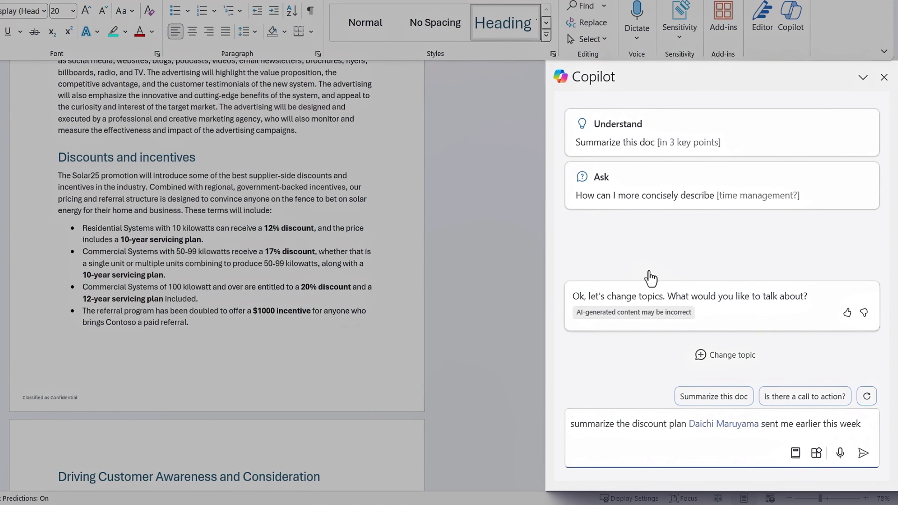
pyautogui.press('Return')
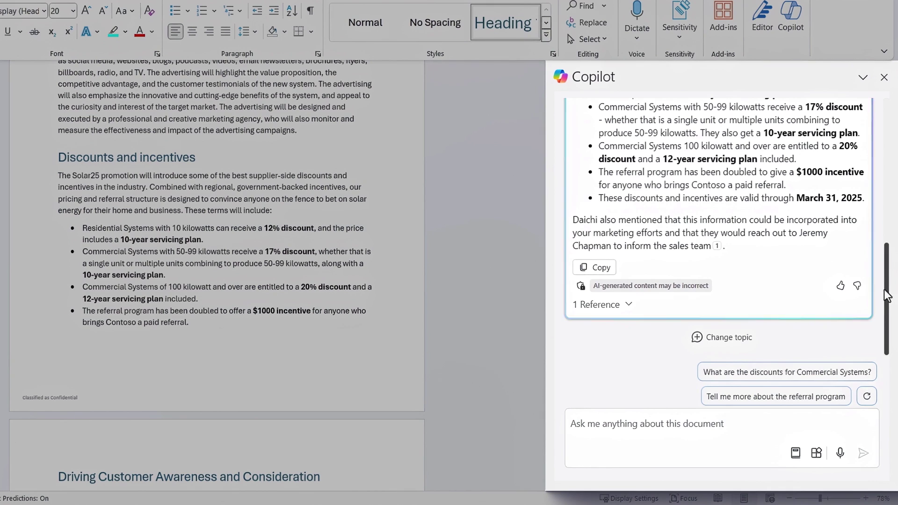
# Select the bulleted discount summary in Copilot's answer.
pyautogui.moveTo(887, 292); pyautogui.dragTo(889, 261)
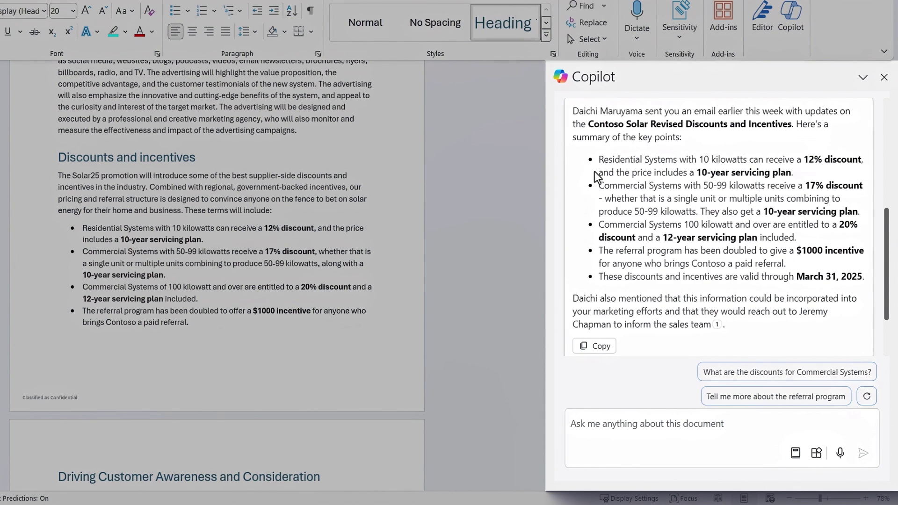
pyautogui.moveTo(719, 325)
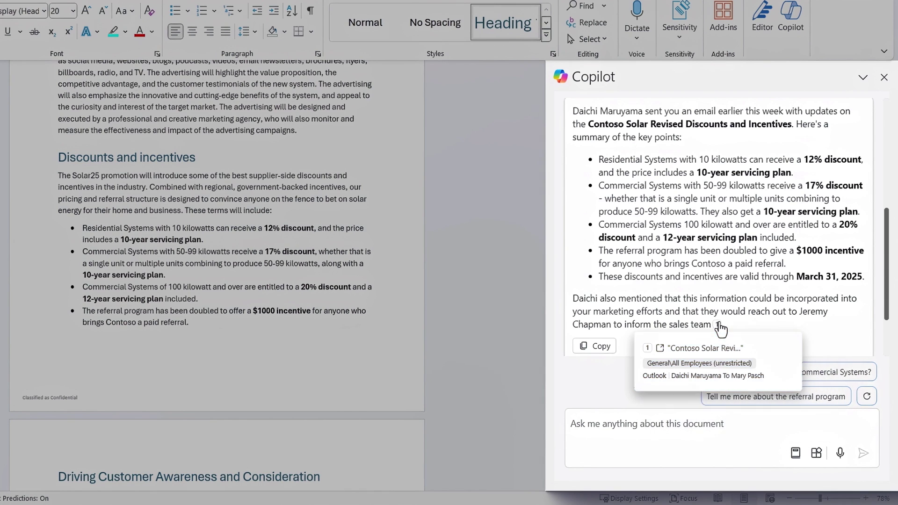
pyautogui.moveTo(864, 276); pyautogui.dragTo(598, 160)
pyautogui.hotkey('ctrl', 'c')
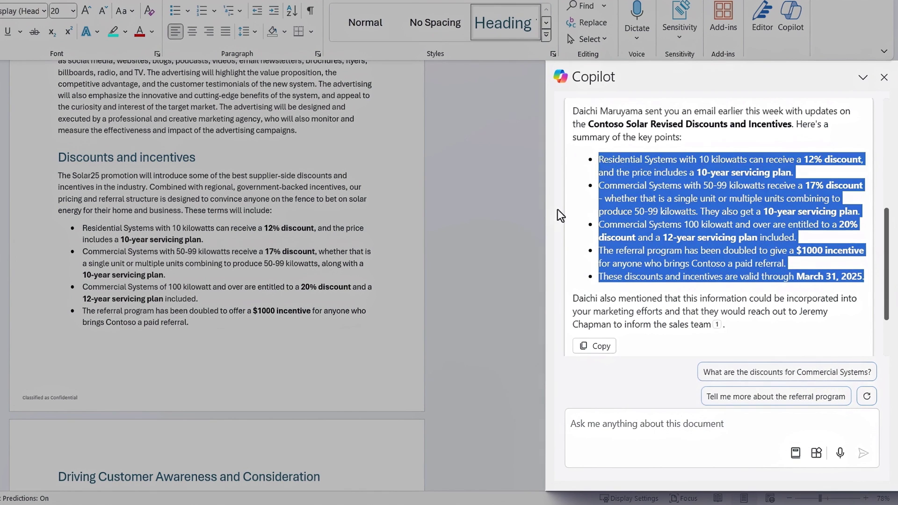
# Paste Copilot's five updated bullets over the four discount bullets and visualize them as a table.
pyautogui.moveTo(199, 325); pyautogui.dragTo(85, 232)
pyautogui.hotkey('ctrl', 'v')
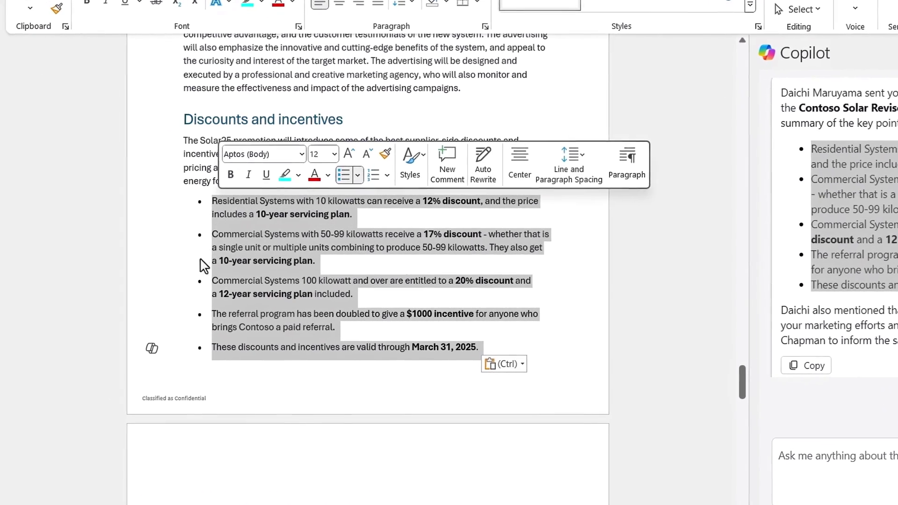
pyautogui.click(145, 347)
pyautogui.click(182, 401)
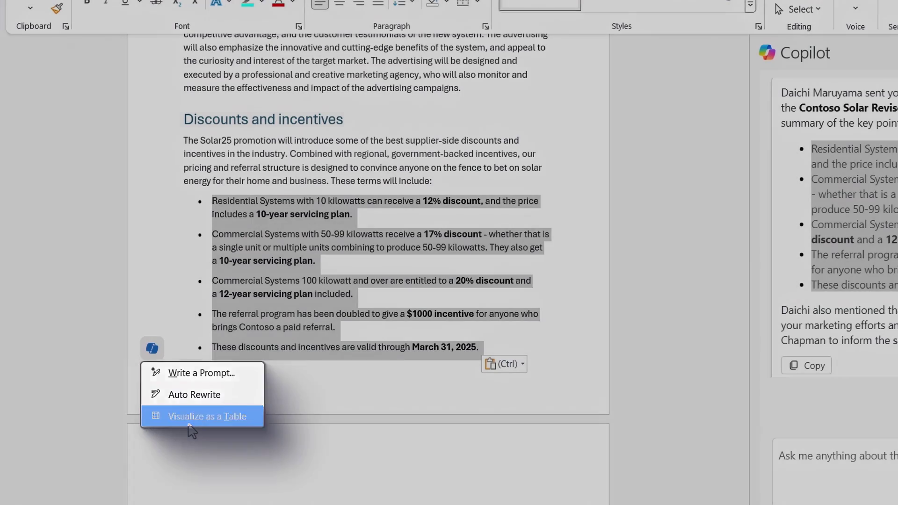
pyautogui.click(201, 416)
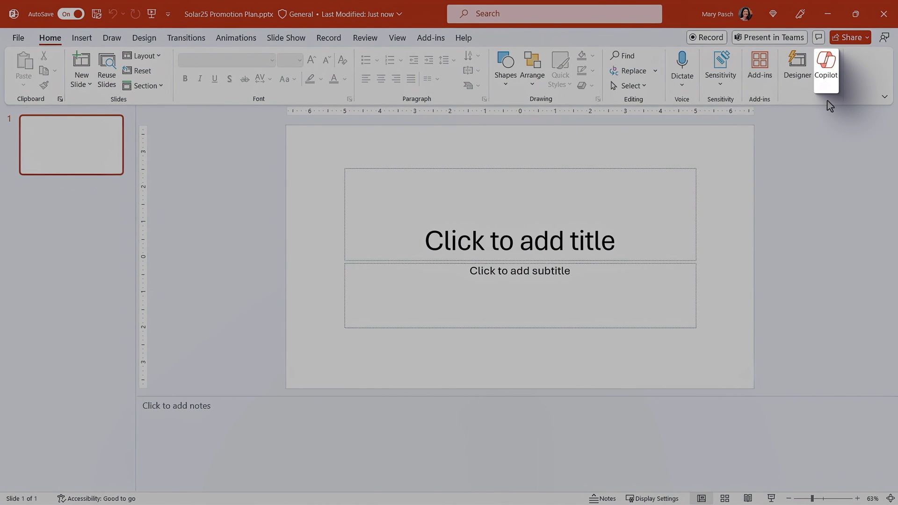
# Ask Copilot to create a presentation from the Solar25 Product and Promotion Plan file.
pyautogui.click(827, 74)
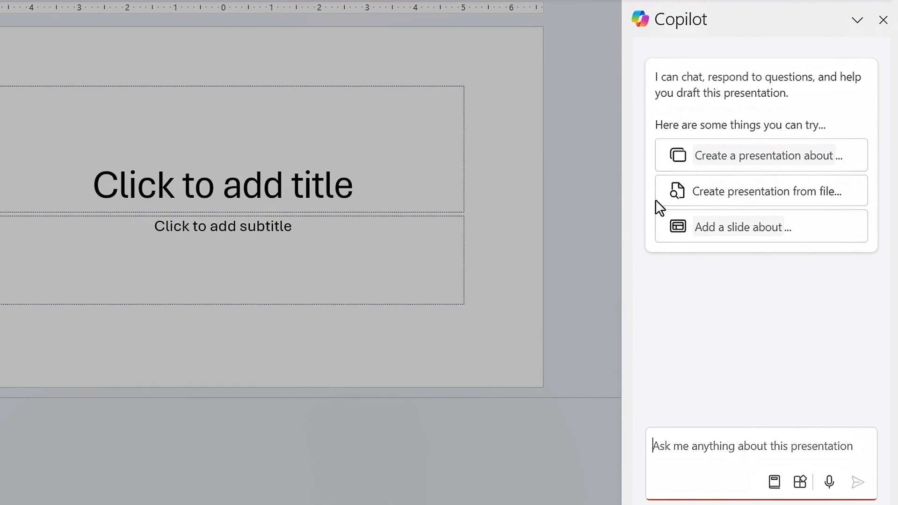
pyautogui.click(718, 197)
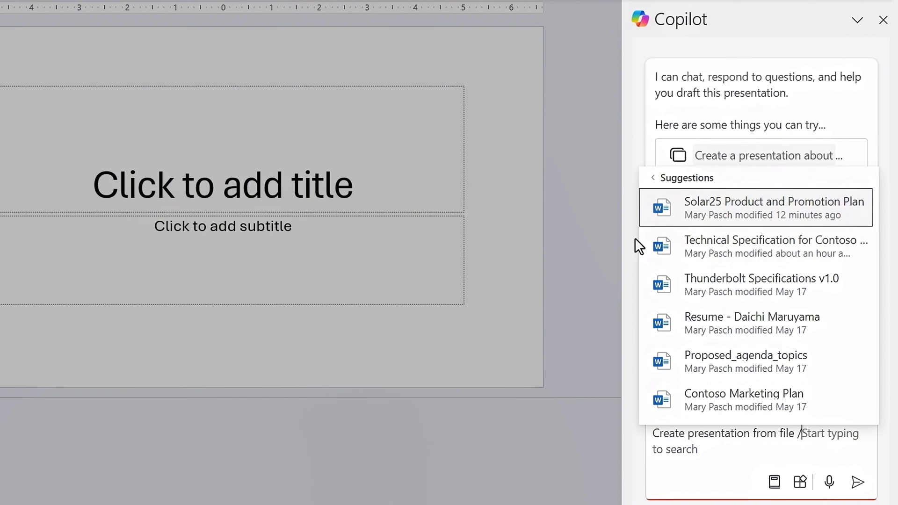
pyautogui.click(732, 216)
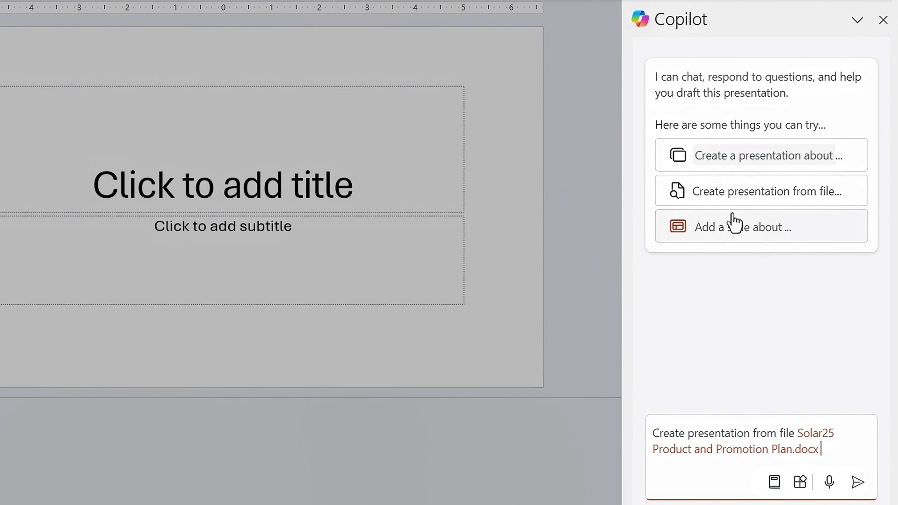
pyautogui.click(857, 482)
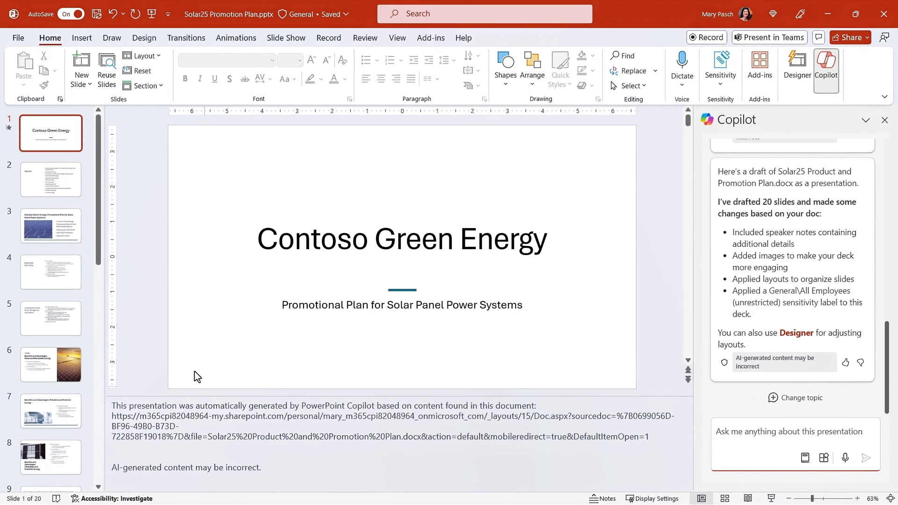
pyautogui.click(71, 233)
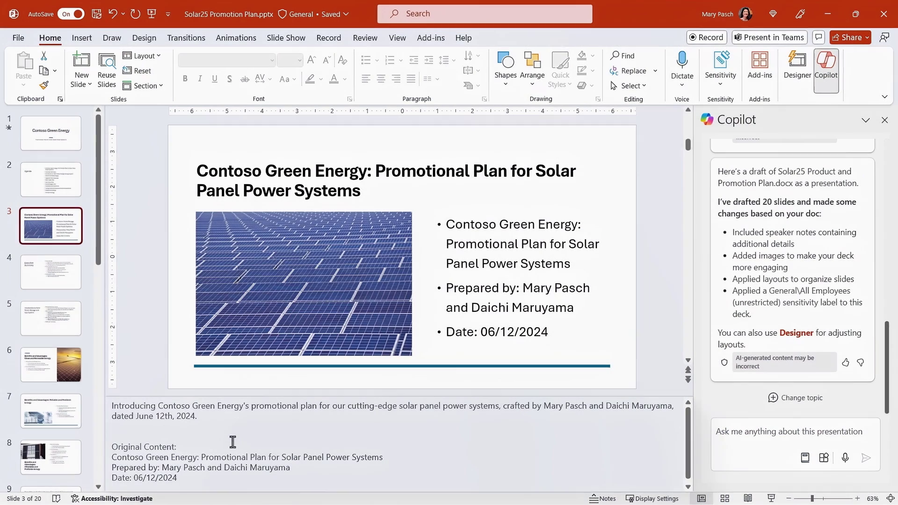
pyautogui.click(52, 365)
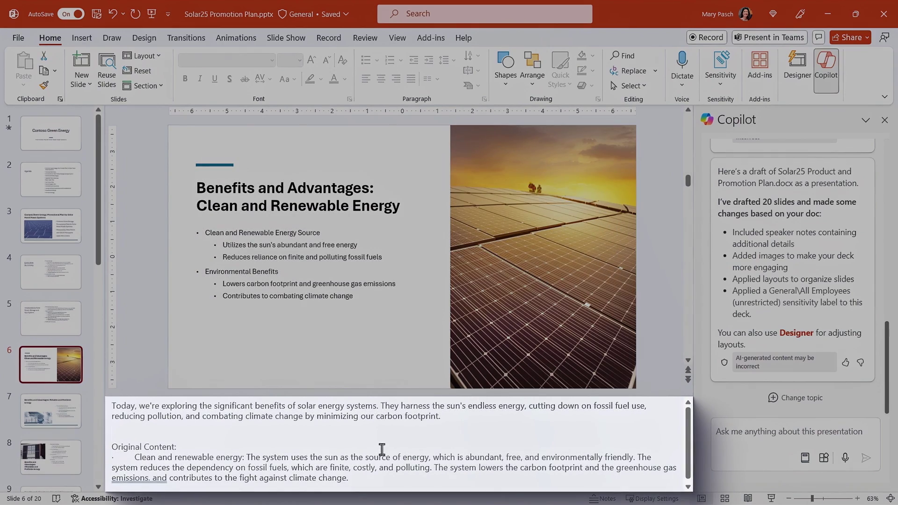
pyautogui.scroll(-7, 52, 327)
pyautogui.click(71, 413)
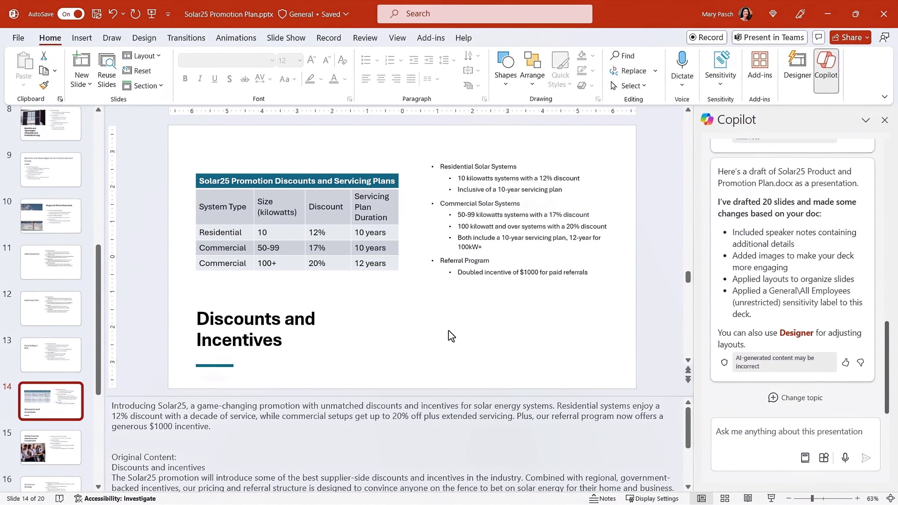
pyautogui.moveTo(688, 278); pyautogui.dragTo(697, 109)
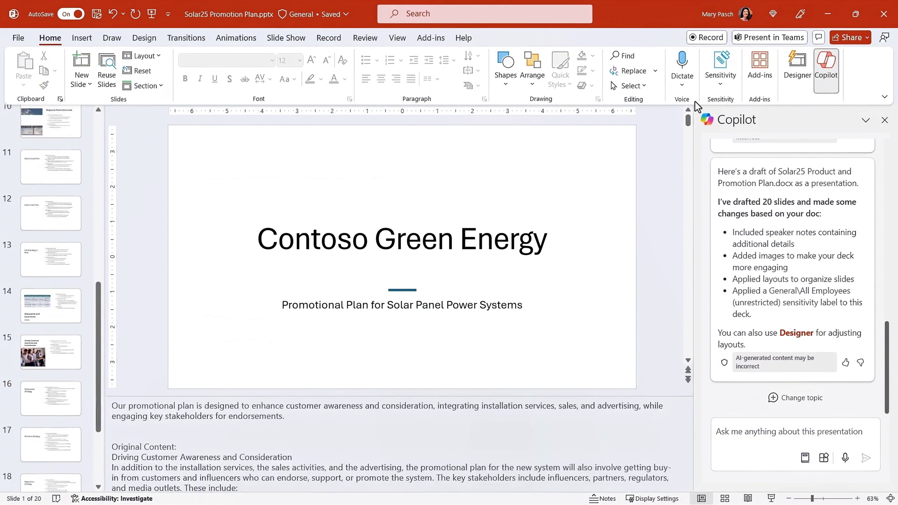
pyautogui.click(800, 77)
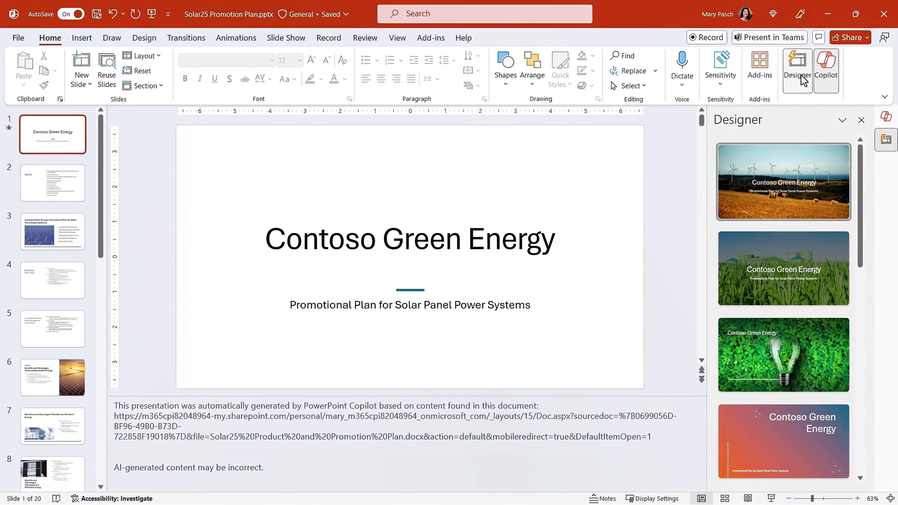
# Apply the lightbulb-over-green-leaves design idea to the Contoso Green Energy title slide.
pyautogui.click(818, 358)
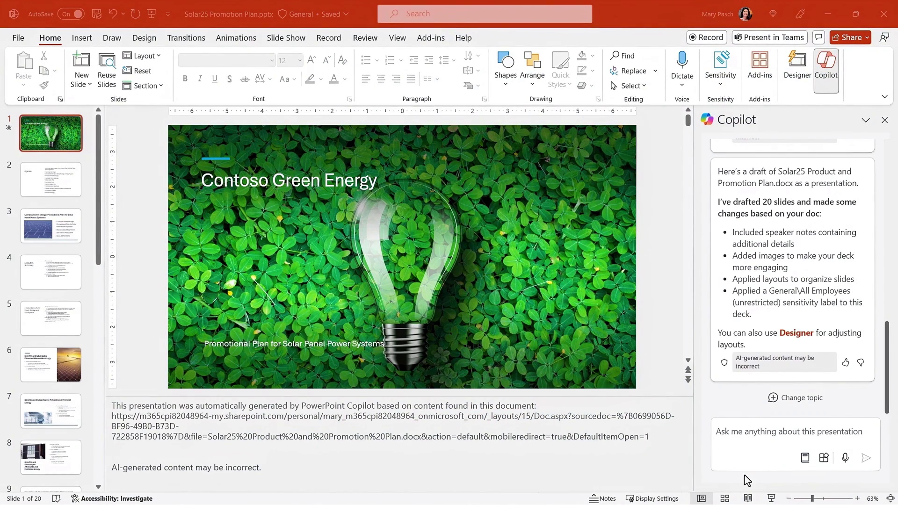
# Browse Copilot's suggested prompts, including Create, then open Copilot Lab's full prompt gallery.
pyautogui.click(805, 458)
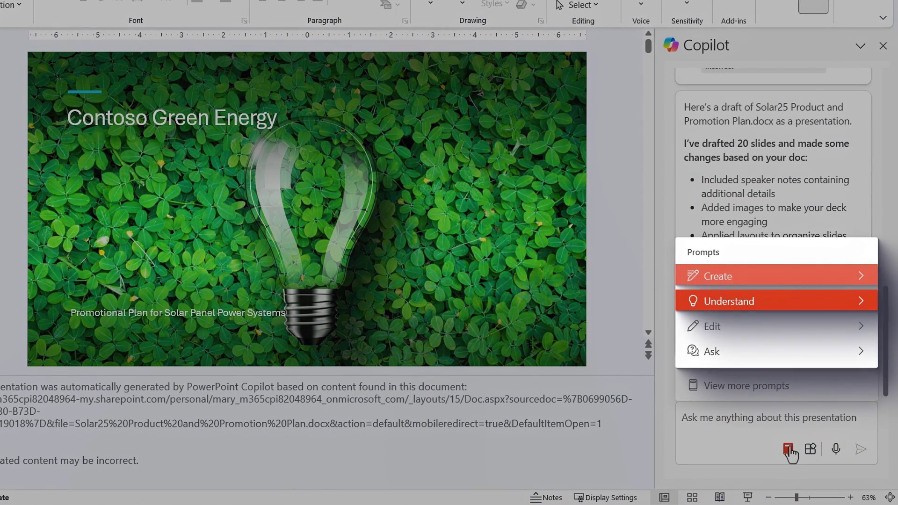
pyautogui.click(769, 285)
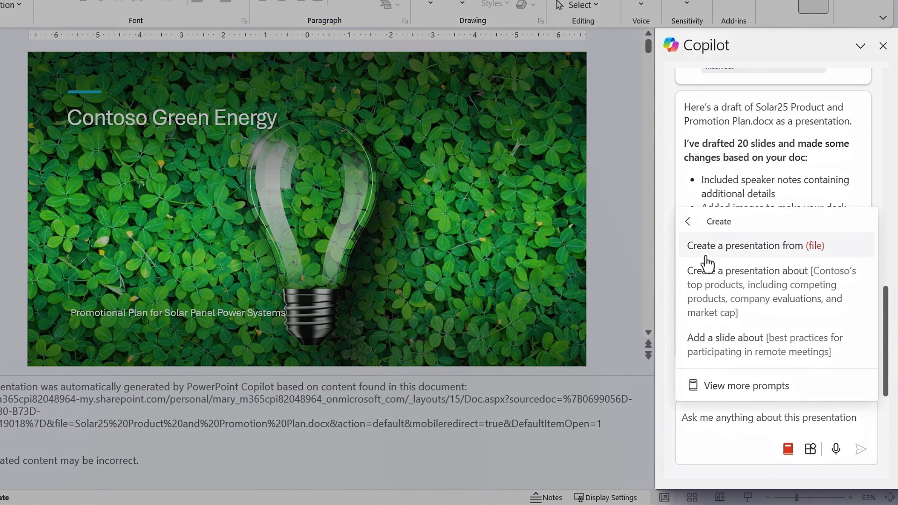
pyautogui.click(687, 221)
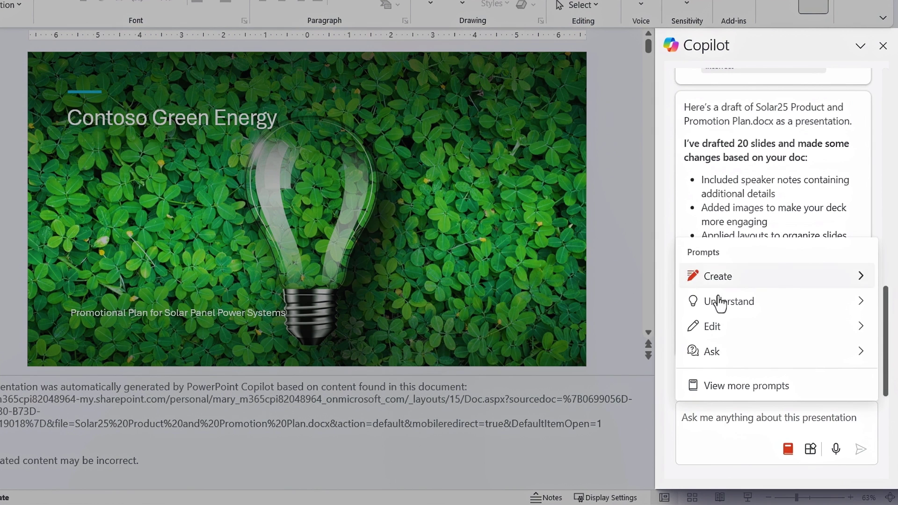
pyautogui.click(730, 387)
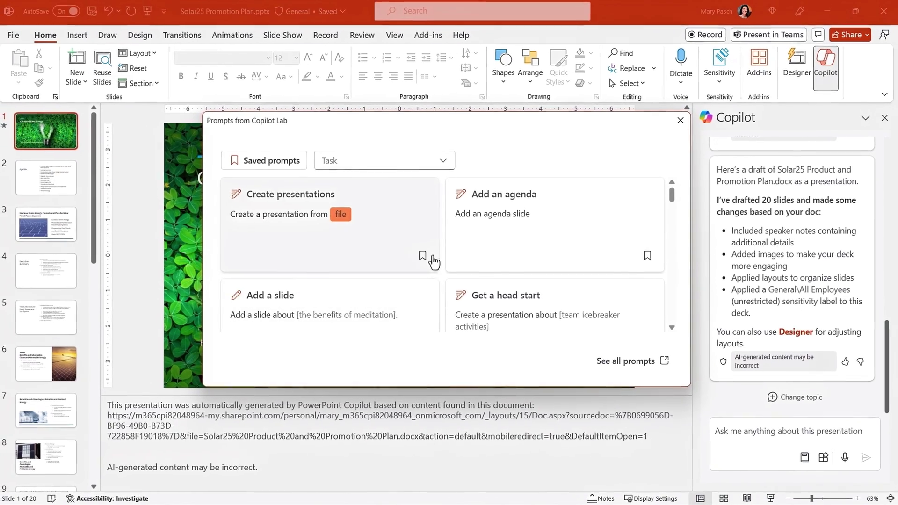
pyautogui.scroll(-10, 434, 262)
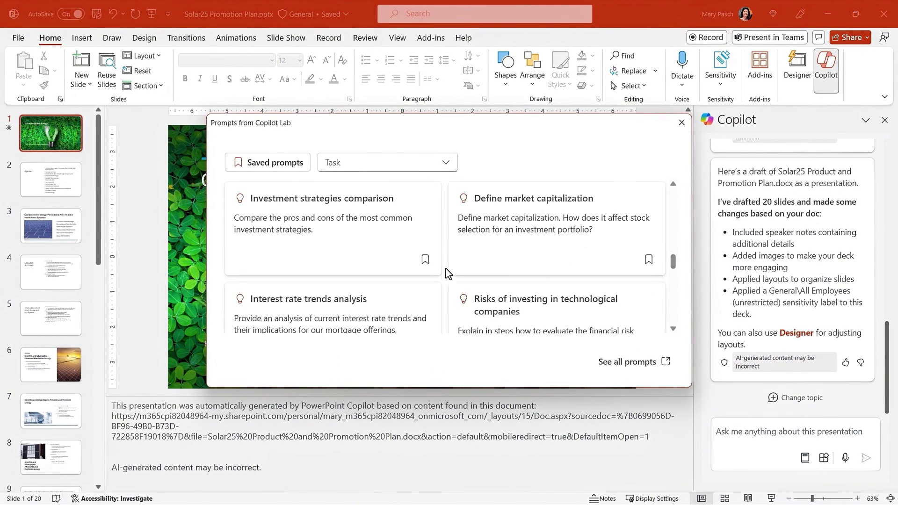
pyautogui.scroll(-1, 463, 290)
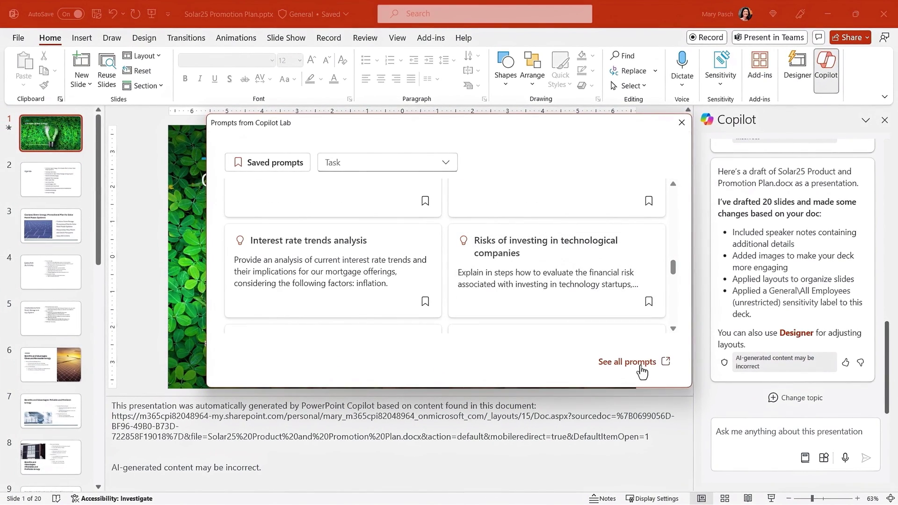
pyautogui.click(626, 362)
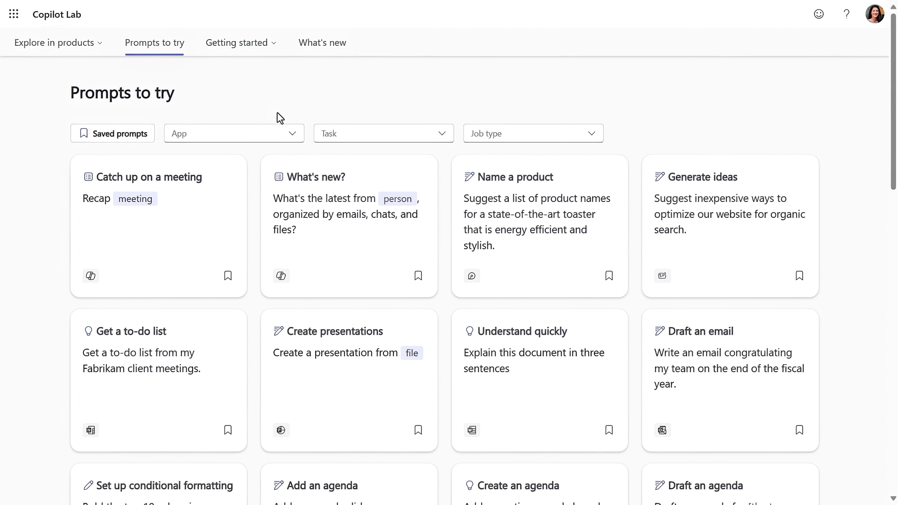
# Look through Copilot Lab's App, Task and Job type filter options.
pyautogui.click(277, 138)
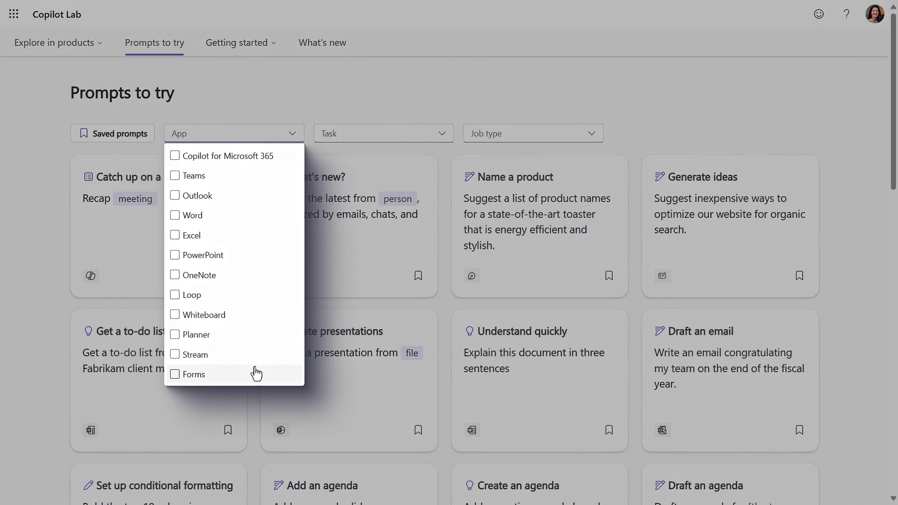
pyautogui.click(356, 135)
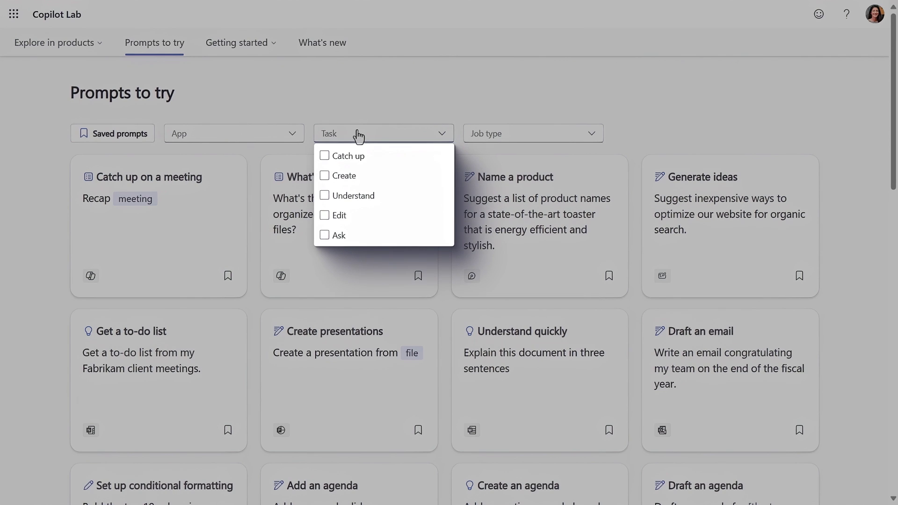
pyautogui.click(489, 136)
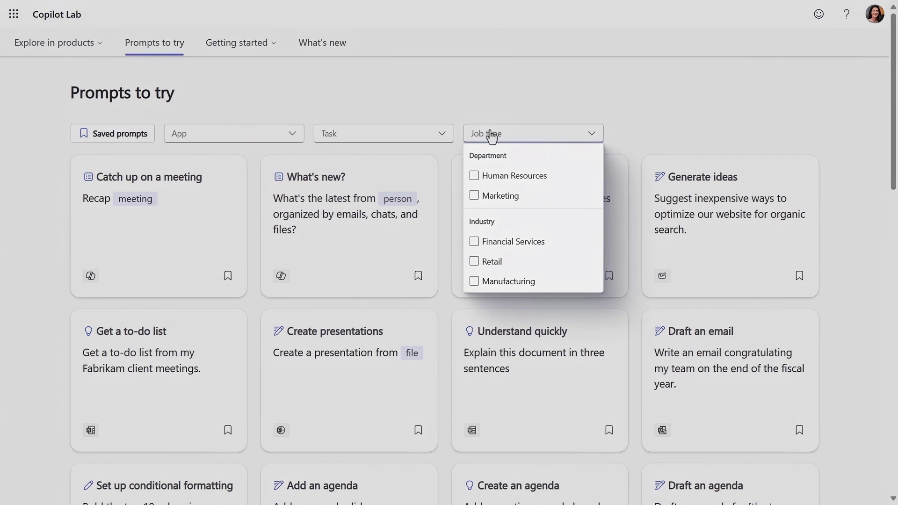
pyautogui.click(491, 136)
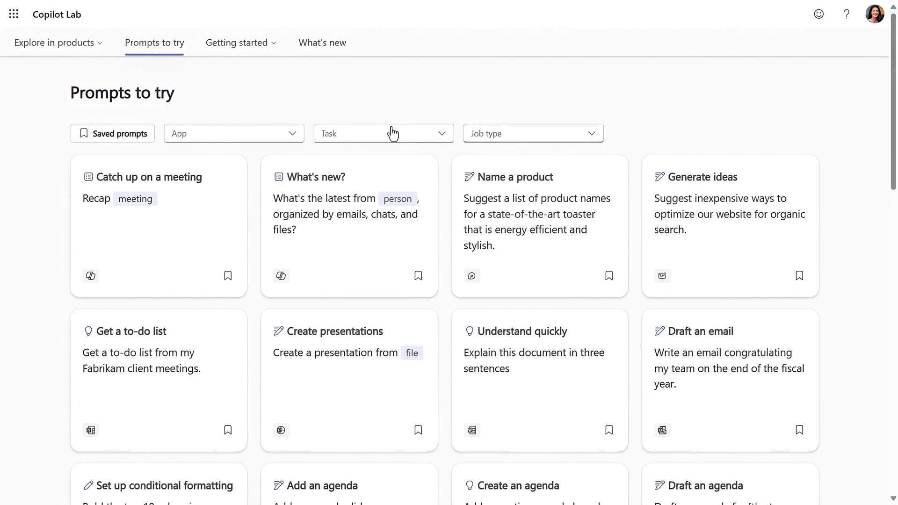
# Filter the prompts to the Catch up task and open the What's new? prompt.
pyautogui.click(355, 136)
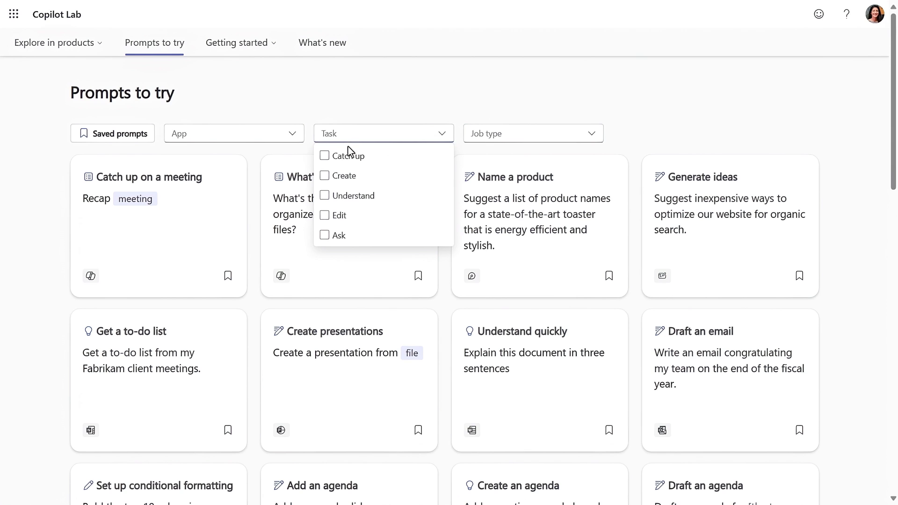
pyautogui.click(347, 159)
pyautogui.click(347, 251)
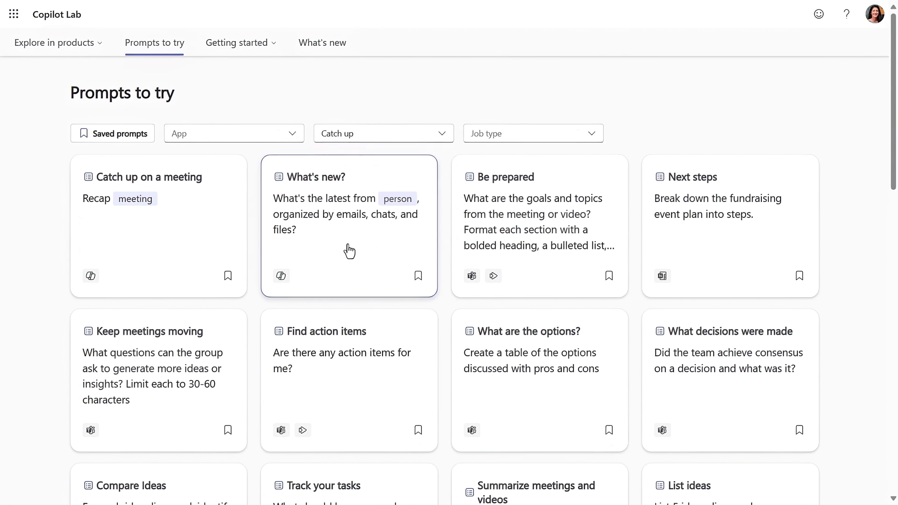
pyautogui.click(346, 251)
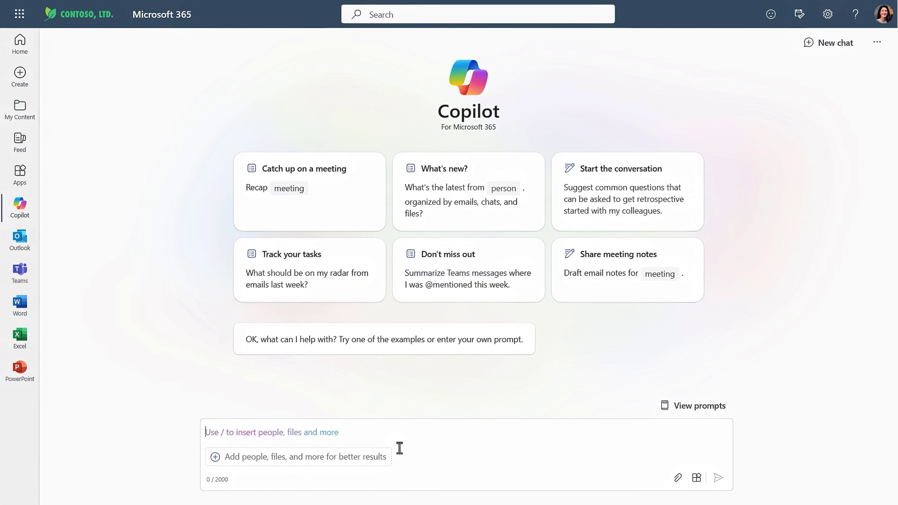
# Request the solar promo, discount and rollout update, then open the cited Regional Rollout Teams conversation.
pyautogui.write('Write me an update based on: 1. the solar promo, 2. revised discounts and incentives, and 3. the regional rollout and availability')
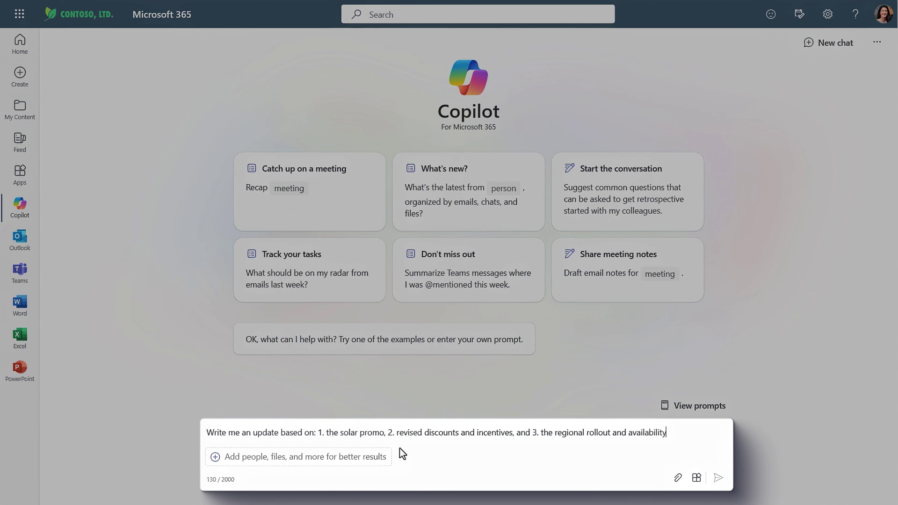
pyautogui.press('Return')
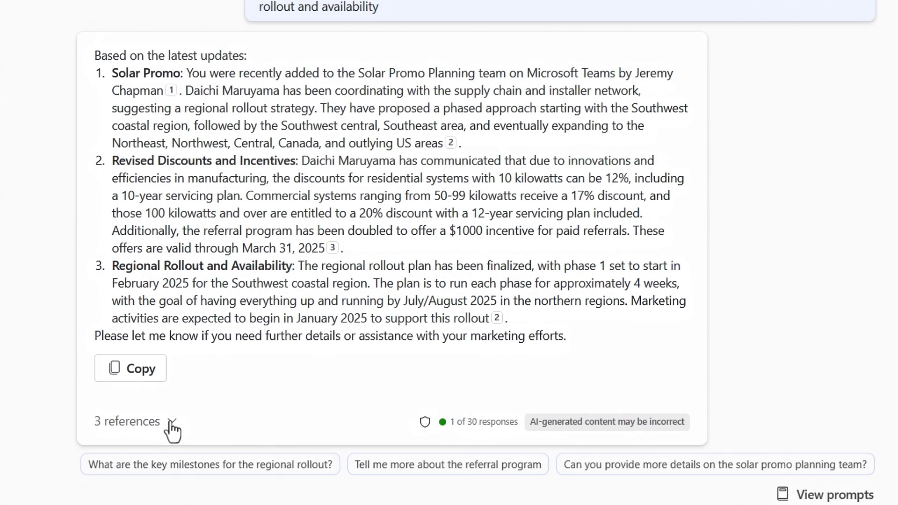
pyautogui.click(171, 422)
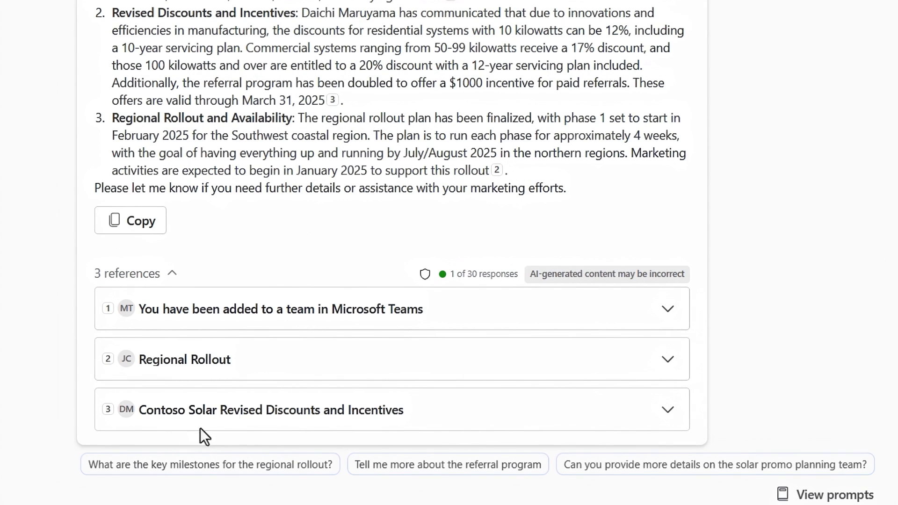
pyautogui.click(668, 361)
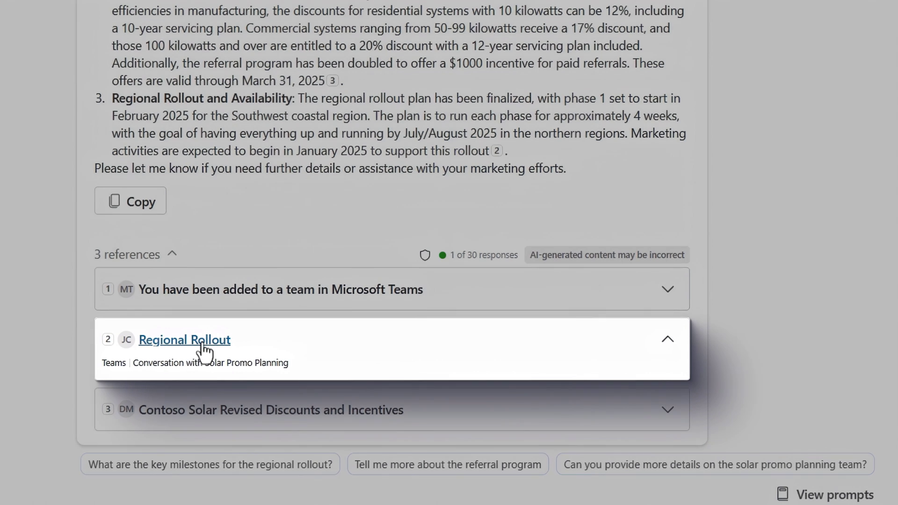
pyautogui.click(203, 343)
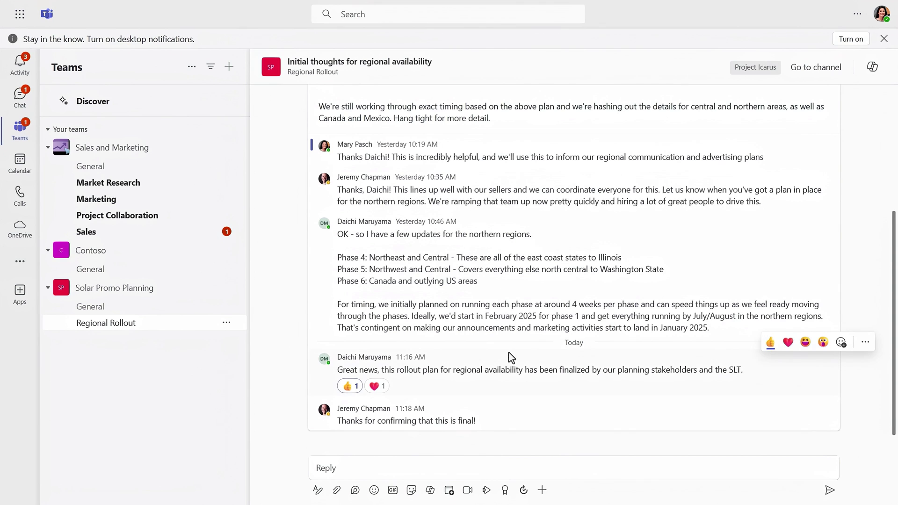
pyautogui.scroll(4, 509, 353)
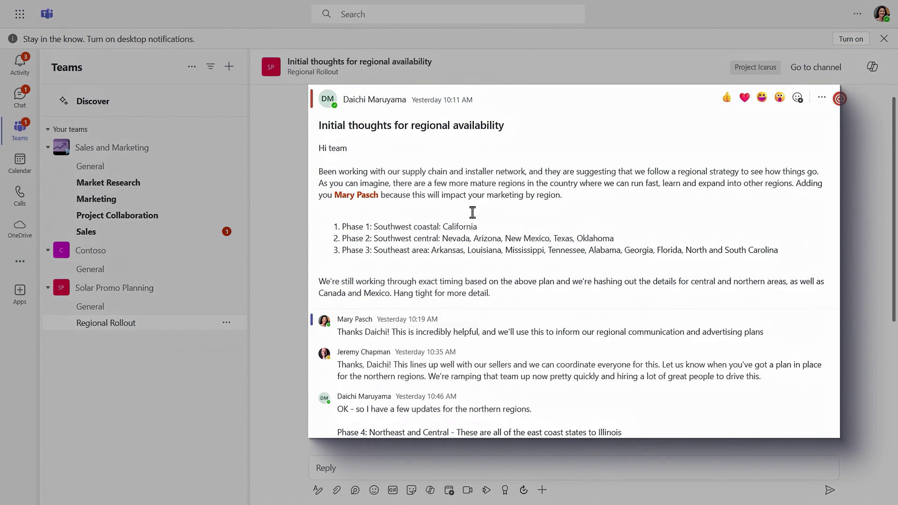
pyautogui.scroll(-3, 468, 229)
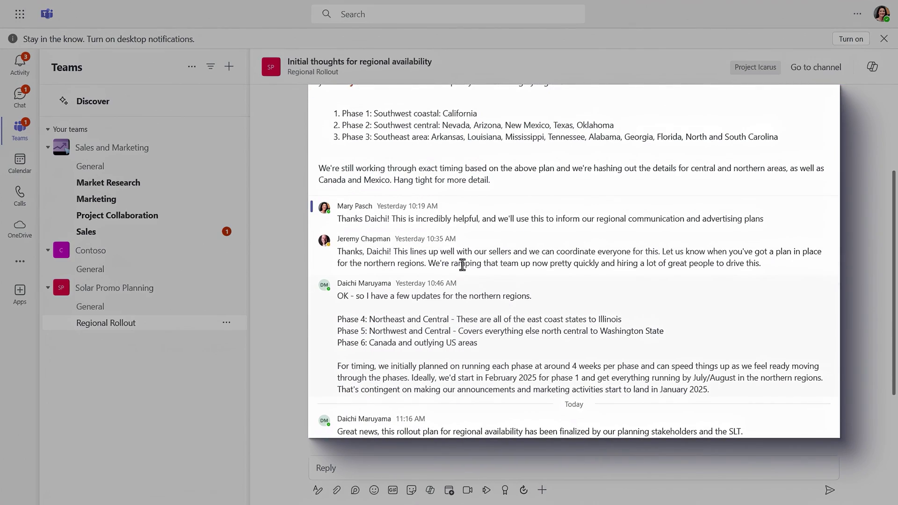